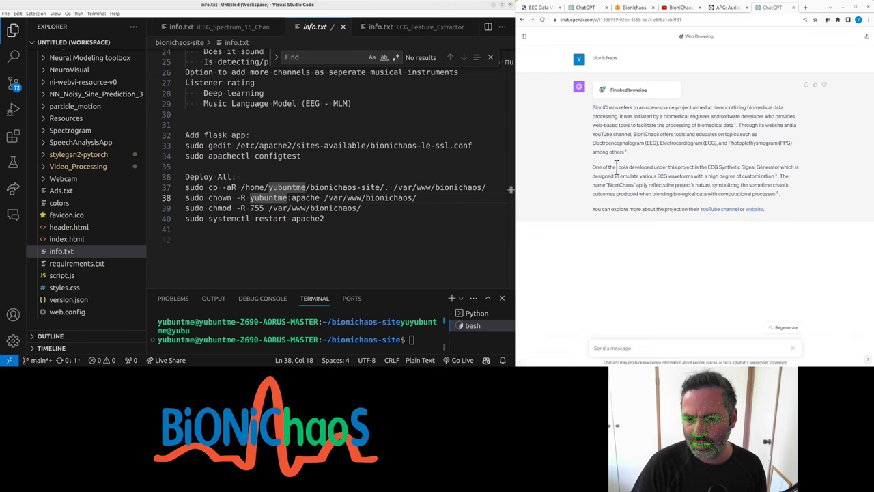
Zoom the chat to 125% and ask ChatGPT to 'continue' its BioniChaos project summary.
{"action": "left_click_drag", "start_coordinate": [636, 184], "coordinate": [686, 185]}
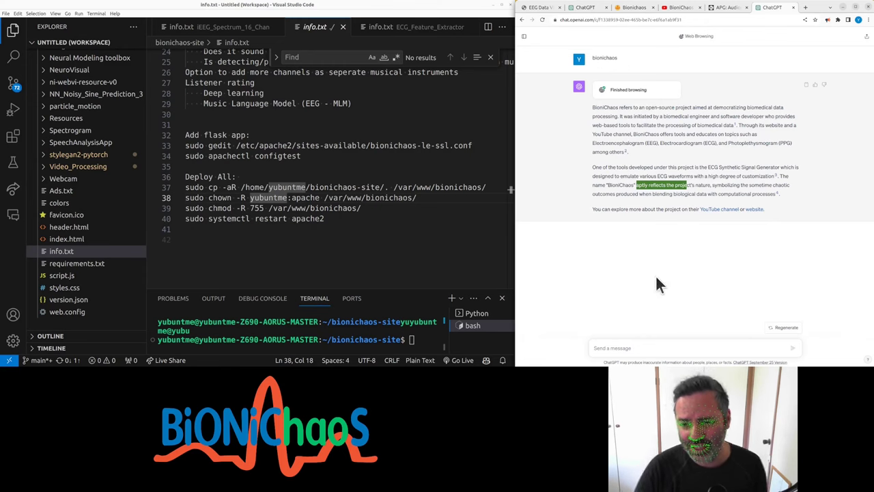
{"action": "left_click", "coordinate": [646, 350]}
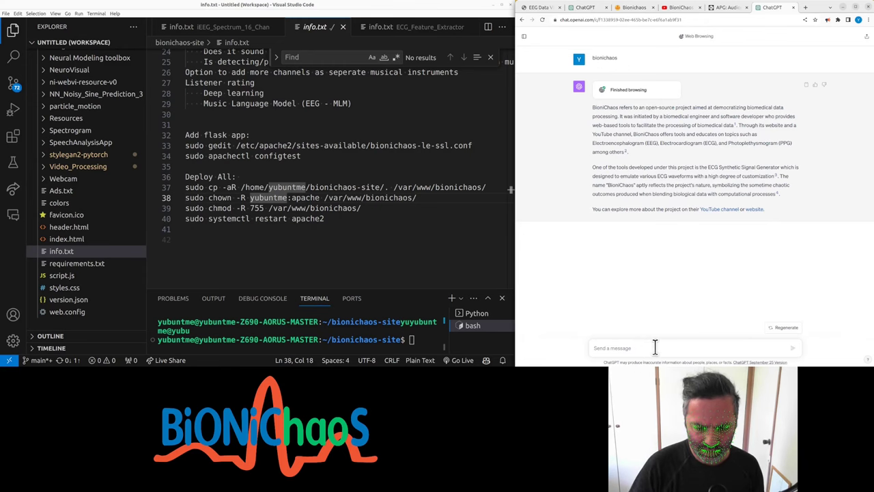
{"action": "key", "text": "ctrl+plus"}
{"action": "key", "text": "ctrl+plus"}
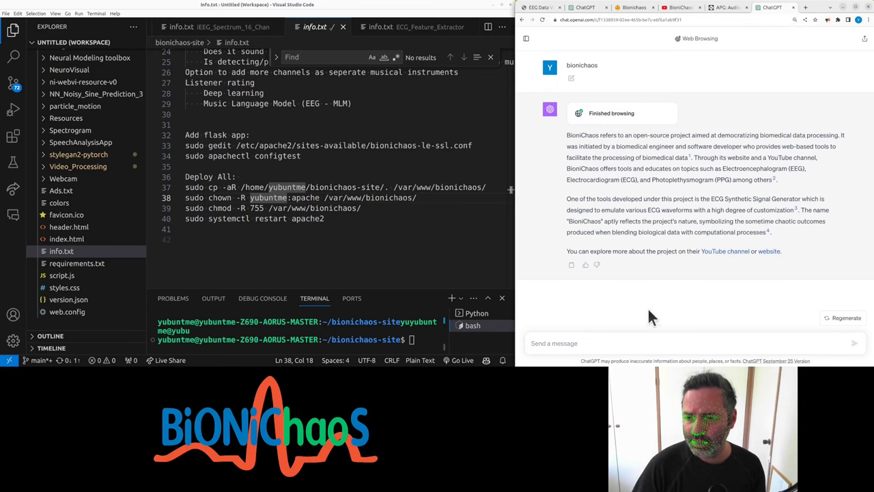
{"action": "type", "text": "continue"}
{"action": "key", "text": "Return"}
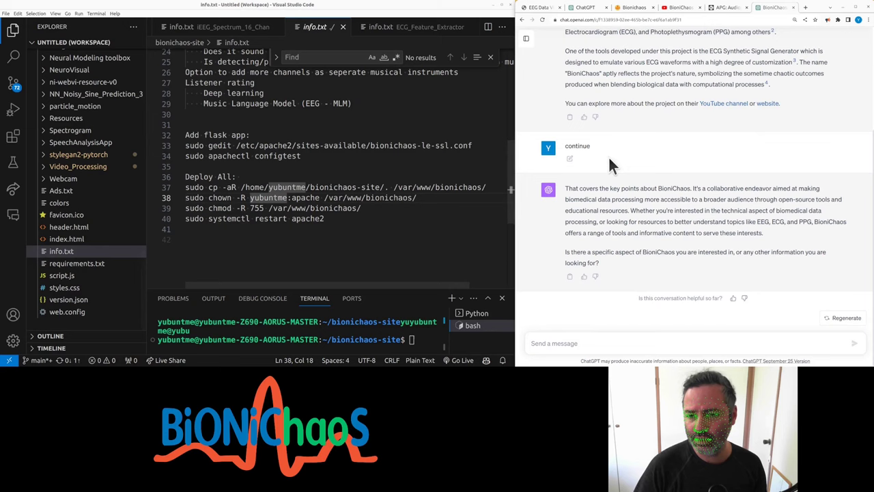
{"action": "scroll", "coordinate": [791, 104], "scroll_direction": "up", "scroll_amount": 2}
{"action": "scroll", "coordinate": [789, 102], "scroll_direction": "down", "scroll_amount": 2}
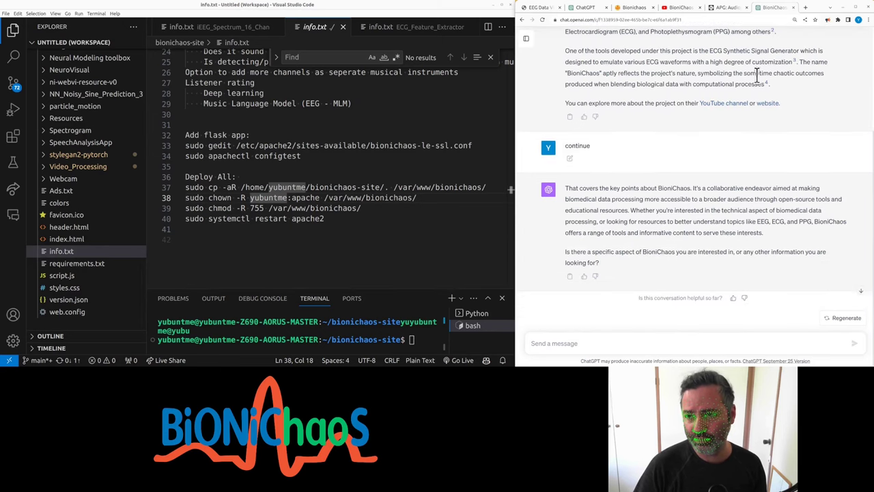
Start a new GPT-4 chat tab, try the Codeulator plugin, then settle on DALL·E 3 mode.
{"action": "left_click", "coordinate": [805, 6]}
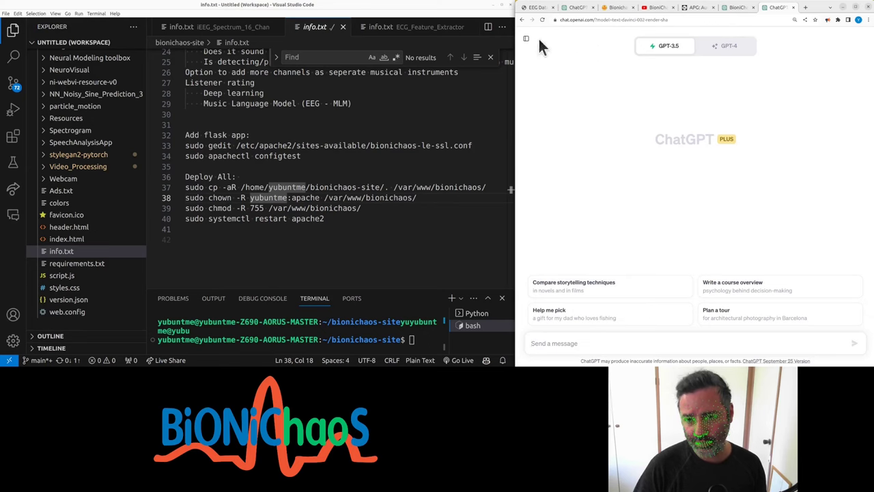
{"action": "left_click", "coordinate": [728, 47]}
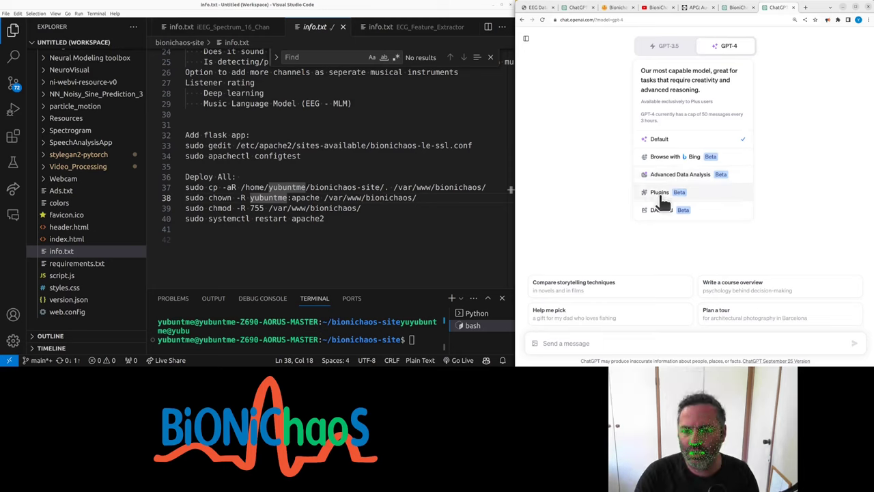
{"action": "left_click", "coordinate": [660, 194]}
{"action": "left_click", "coordinate": [696, 68]}
{"action": "mouse_move", "coordinate": [652, 108]}
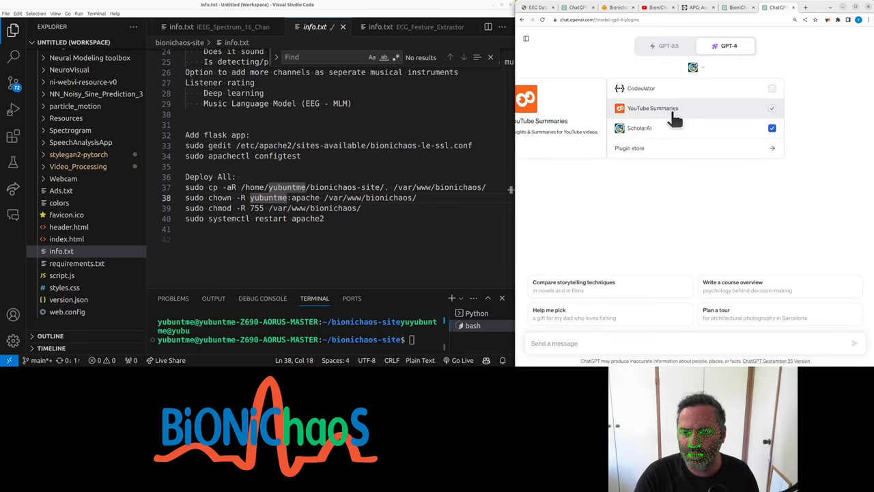
{"action": "left_click", "coordinate": [679, 90]}
{"action": "left_click", "coordinate": [686, 108]}
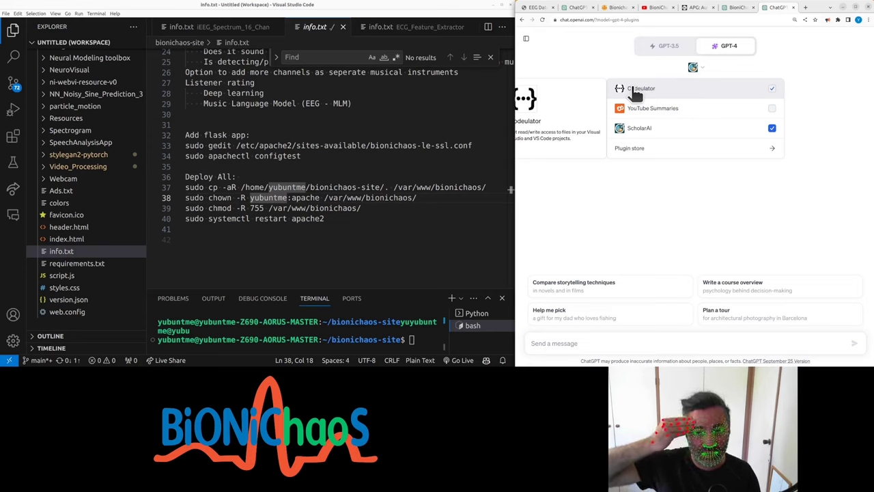
{"action": "left_click", "coordinate": [634, 92]}
{"action": "mouse_move", "coordinate": [662, 128]}
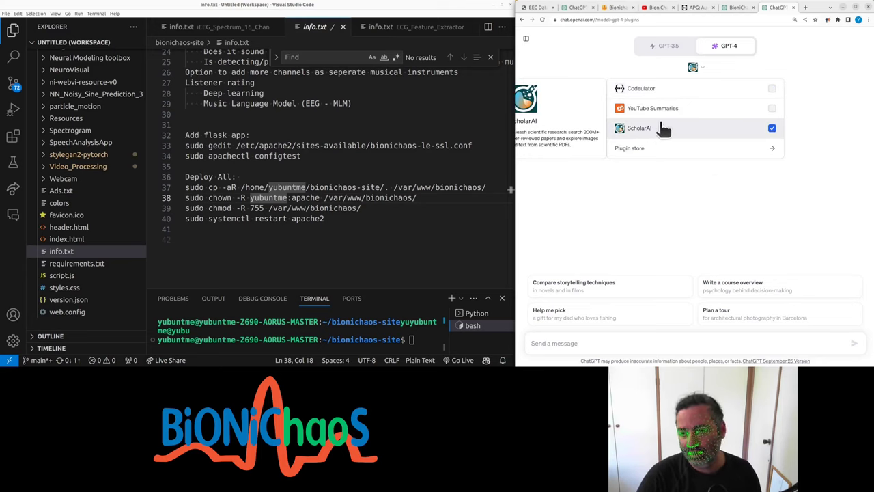
{"action": "mouse_move", "coordinate": [725, 46]}
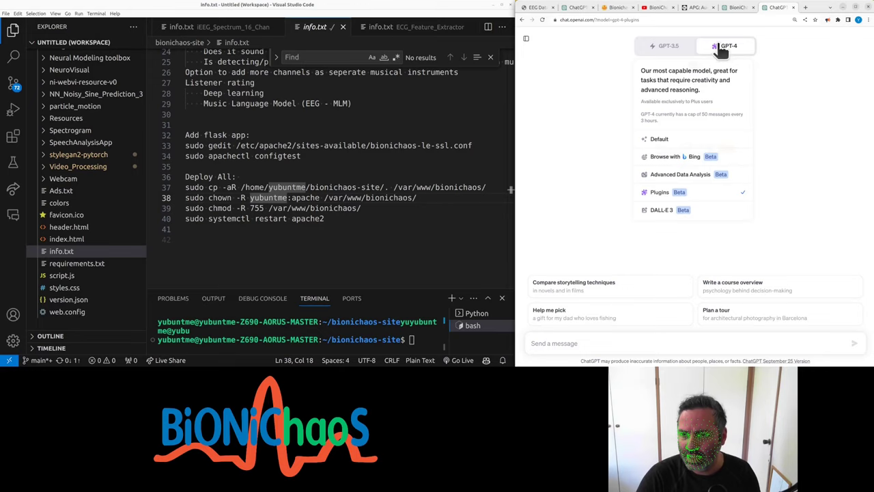
{"action": "left_click", "coordinate": [706, 211]}
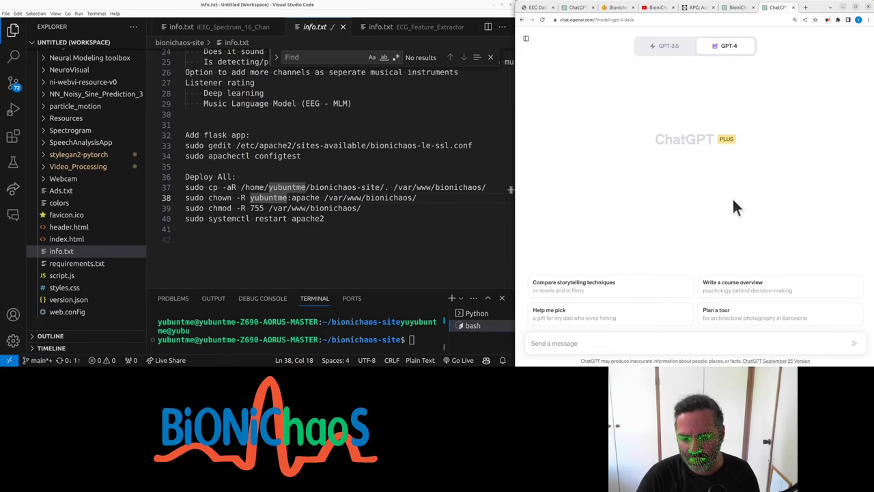
In the BioniChaos chat, send 'Dall-e prompt for an diagram sammary of the project'.
{"action": "left_click", "coordinate": [729, 8]}
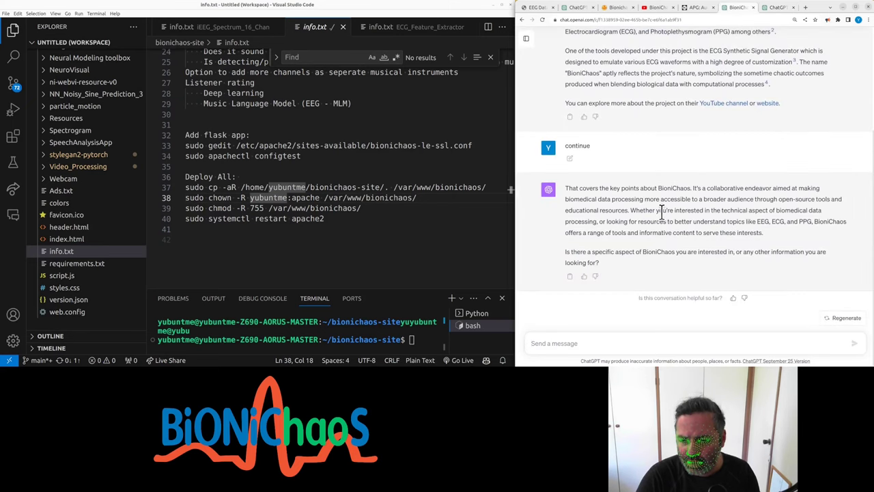
{"action": "type", "text": "Dall-e prompt"}
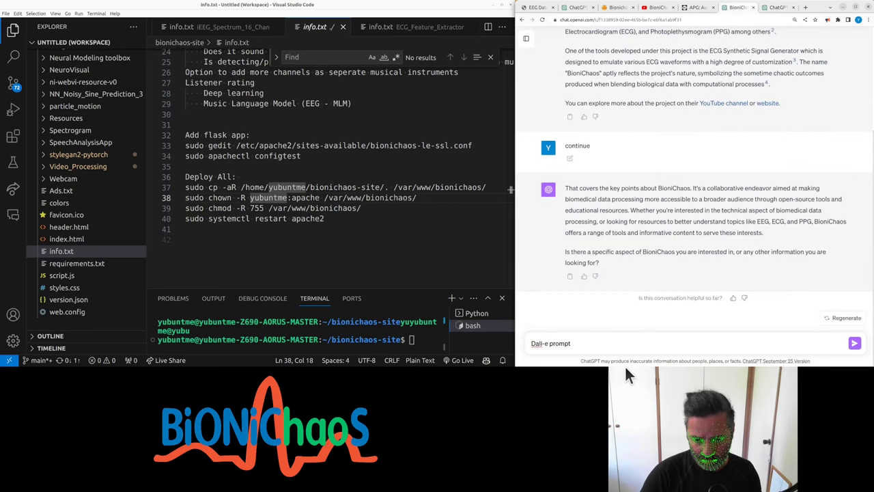
{"action": "type", "text": " for an"}
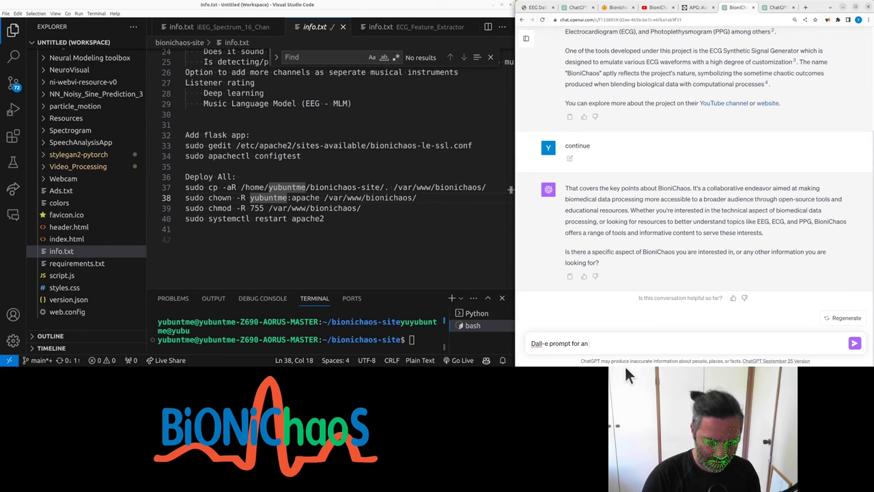
{"action": "type", "text": " i"}
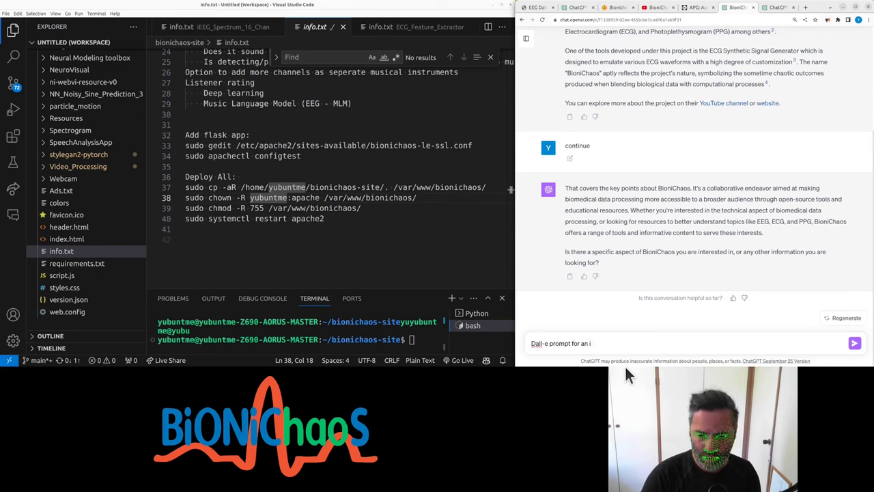
{"action": "key", "text": "BackSpace"}
{"action": "type", "text": "diagram samma"}
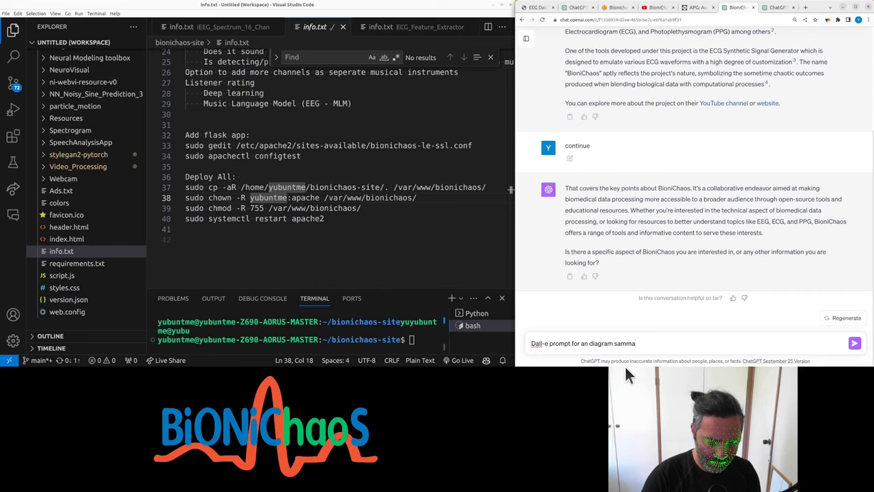
{"action": "type", "text": "ry of the "}
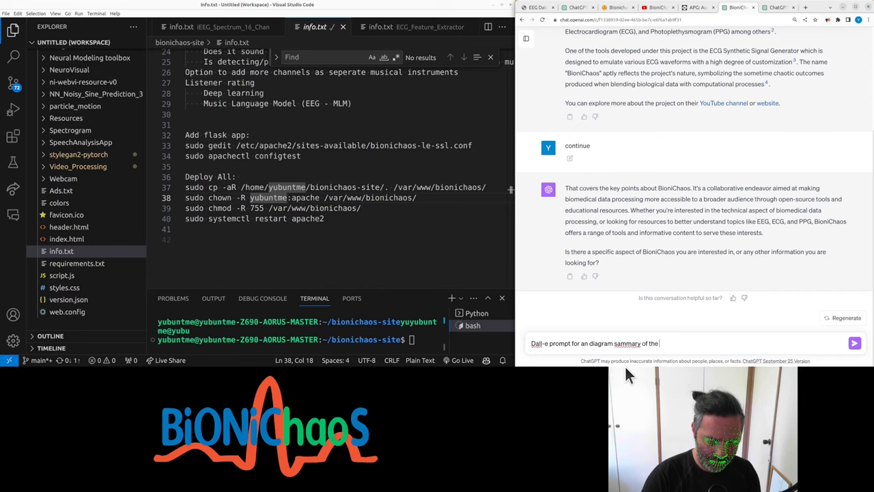
{"action": "type", "text": "project"}
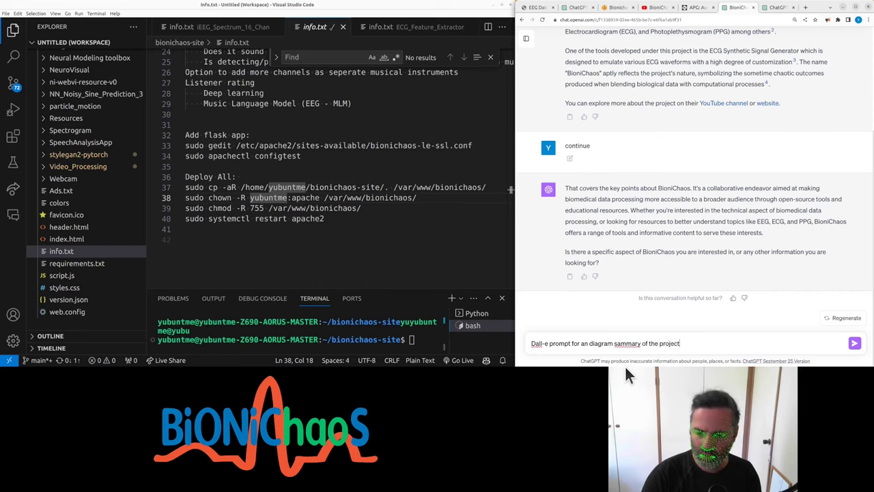
{"action": "left_click", "coordinate": [854, 343]}
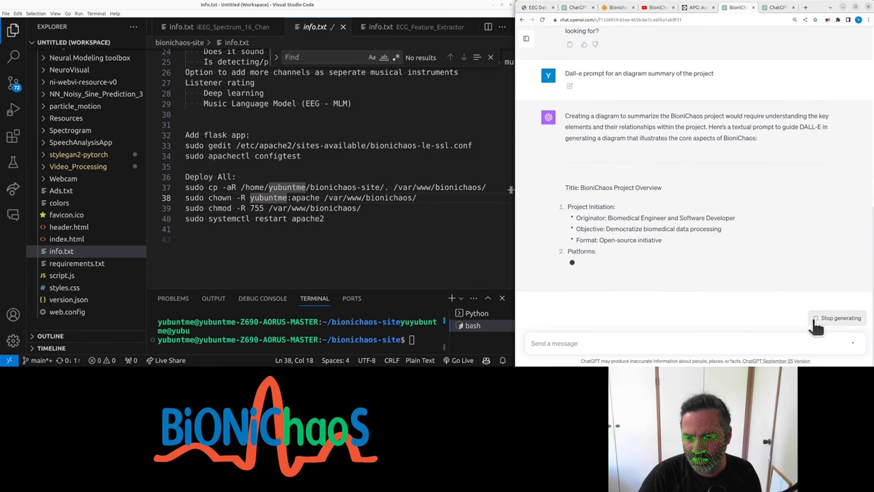
Edit that request, inserting 'generate a' and removing 'an' before 'diagram'.
{"action": "scroll", "coordinate": [654, 211], "scroll_direction": "up", "scroll_amount": 3}
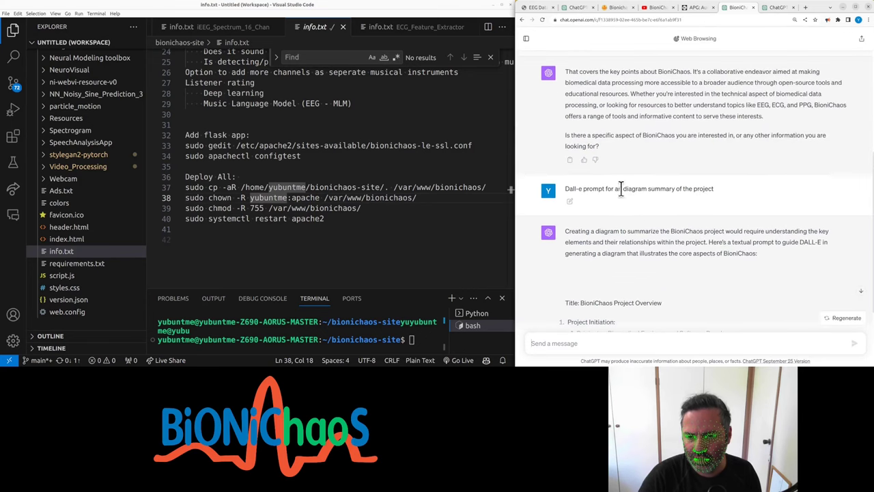
{"action": "left_click", "coordinate": [569, 203]}
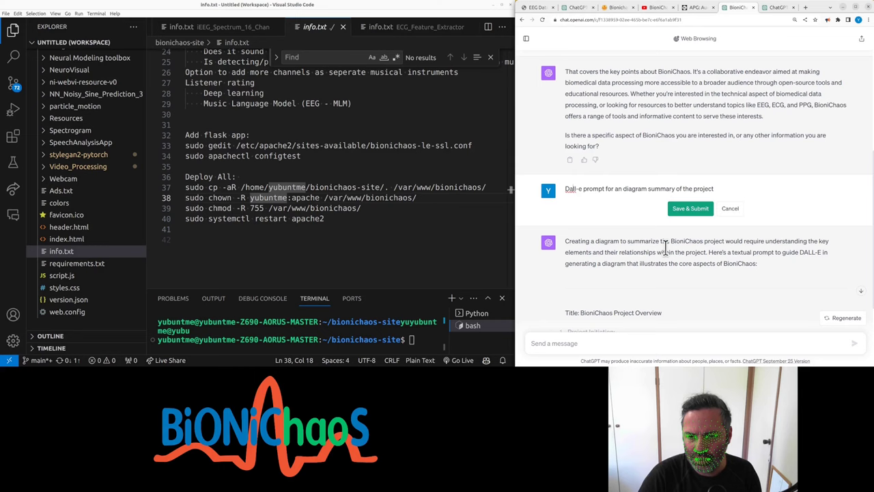
{"action": "type", "text": "generate a"}
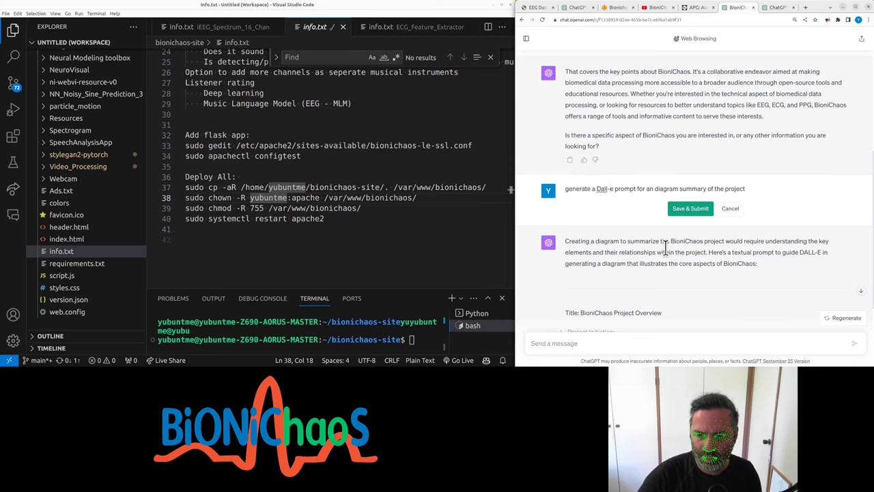
{"action": "key", "text": "Delete"}
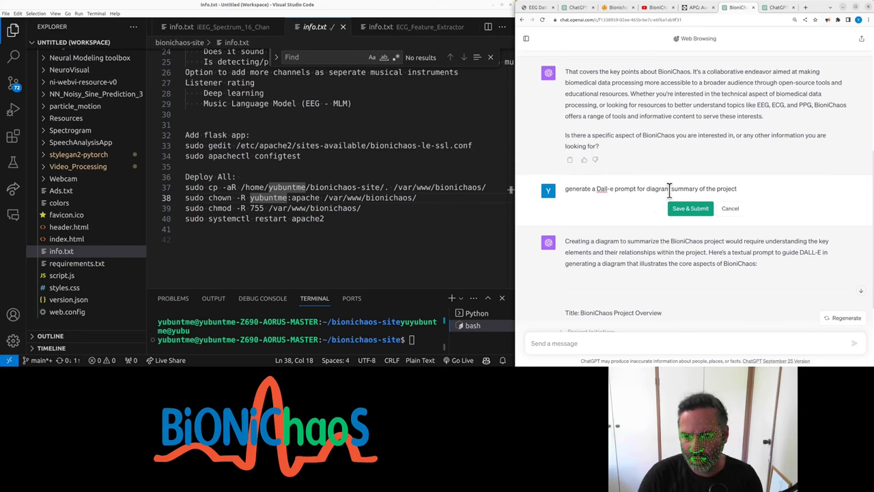
{"action": "left_click", "coordinate": [678, 189]}
Add 'image' after 'diagram' and resubmit the reworded diagram prompt request.
{"action": "type", "text": "image"}
{"action": "left_click", "coordinate": [691, 209]}
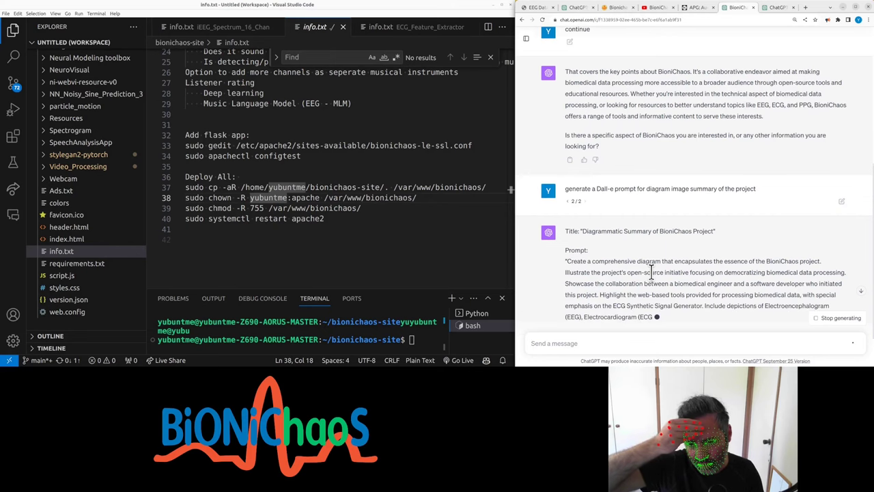
{"action": "scroll", "coordinate": [672, 270], "scroll_direction": "down", "scroll_amount": 2}
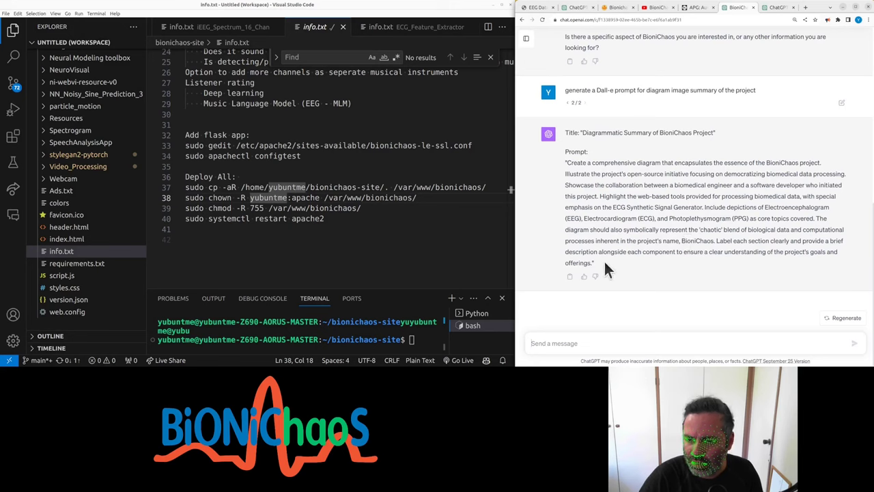
Select the complete quoted DALL-E diagram prompt and return to the new GPT-4 chat.
{"action": "left_click_drag", "start_coordinate": [782, 241], "coordinate": [842, 238]}
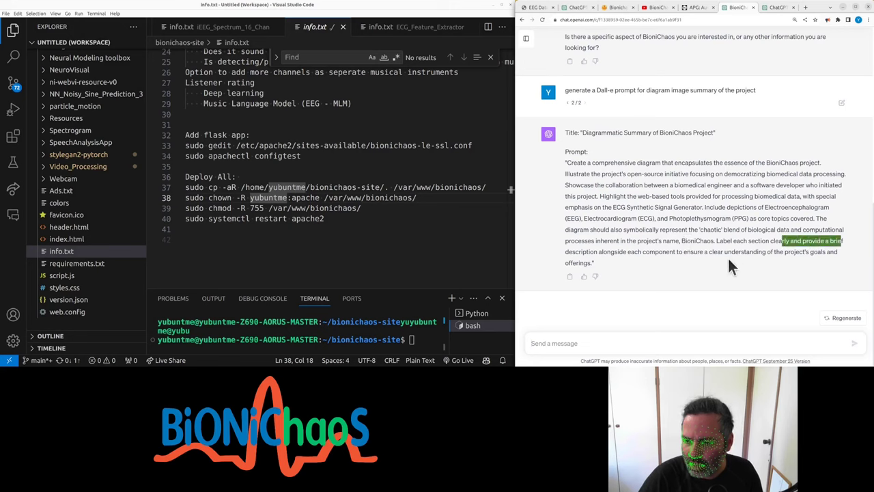
{"action": "left_click", "coordinate": [728, 207]}
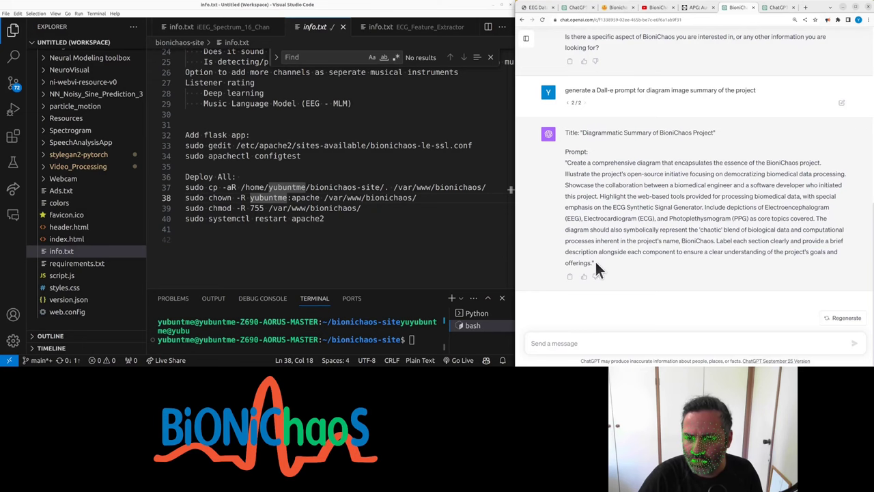
{"action": "triple_click", "coordinate": [596, 263]}
{"action": "key", "text": "ctrl+c"}
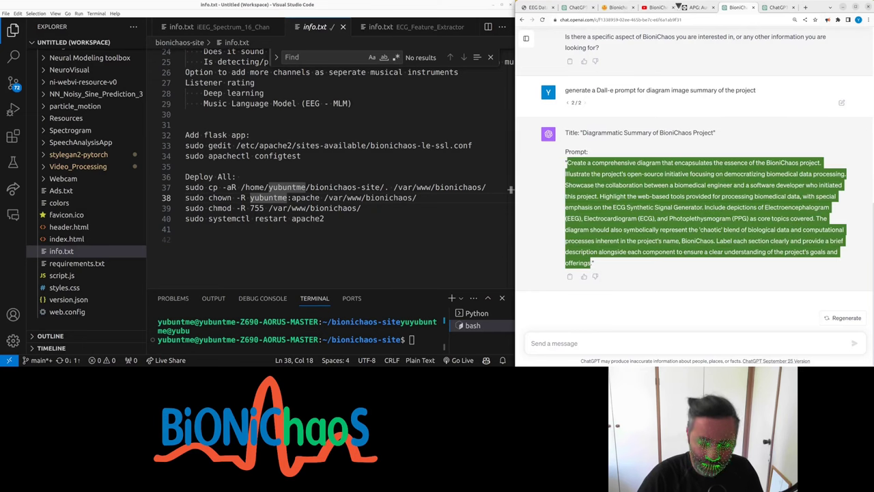
{"action": "left_click", "coordinate": [777, 7]}
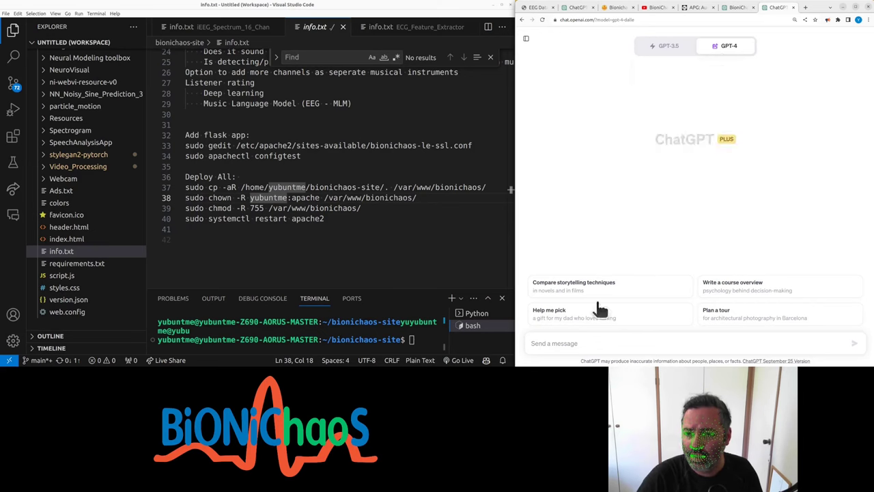
Paste the copied BioniChaos diagram prompt into the DALL·E 3 chat and send it.
{"action": "left_click", "coordinate": [571, 343]}
{"action": "key", "text": "ctrl+v"}
{"action": "key", "text": "Return"}
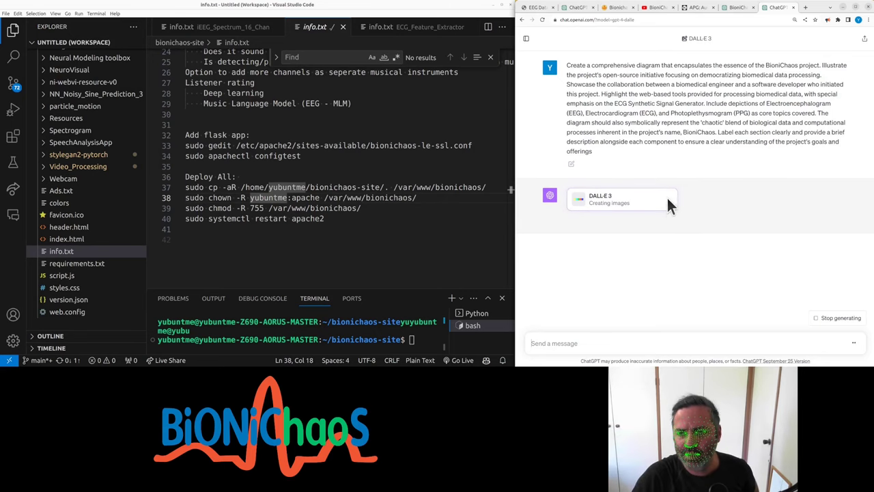
Select 'bionichaos' in the code editor's deploy commands, then bring the EEG article forward.
{"action": "left_click", "coordinate": [304, 170]}
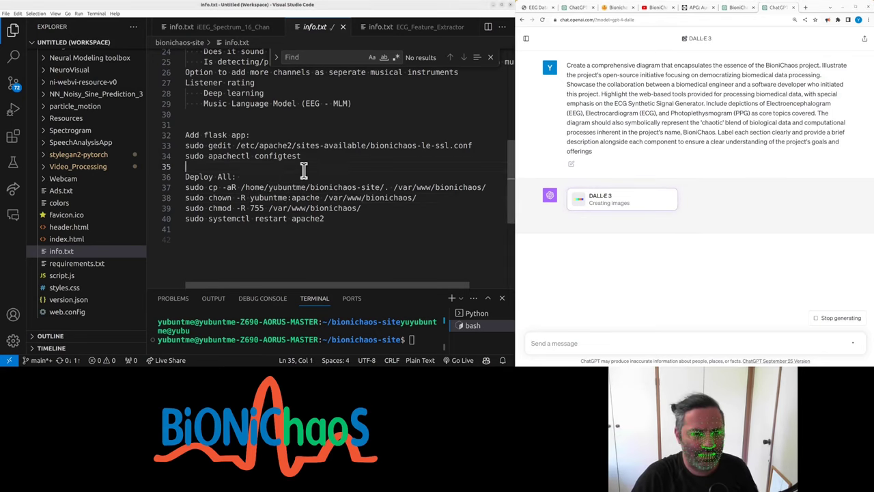
{"action": "double_click", "coordinate": [324, 207]}
{"action": "left_click", "coordinate": [622, 176]}
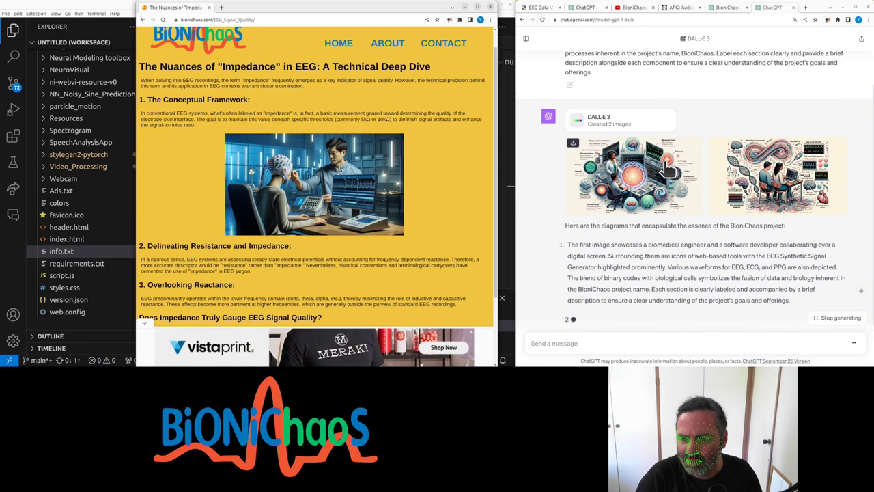
Enlarge the first generated diagram and widen the ChatGPT window to view it.
{"action": "left_click", "coordinate": [610, 179]}
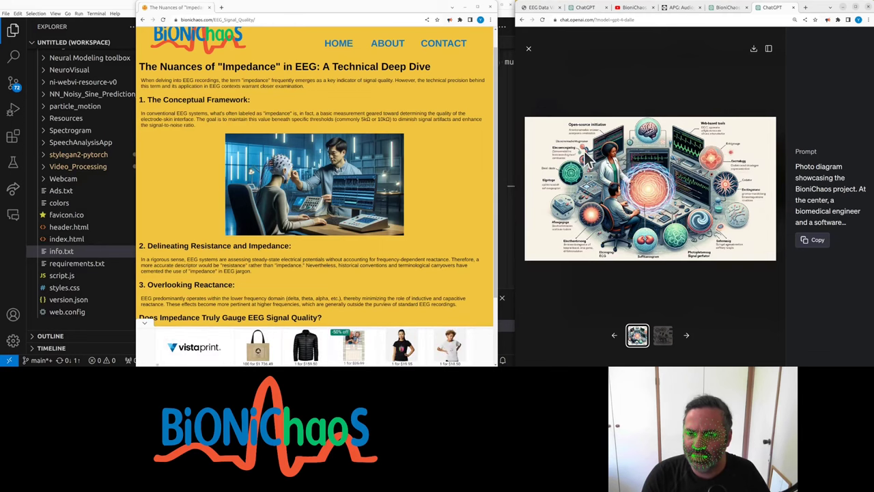
{"action": "left_click_drag", "start_coordinate": [510, 149], "coordinate": [318, 150]}
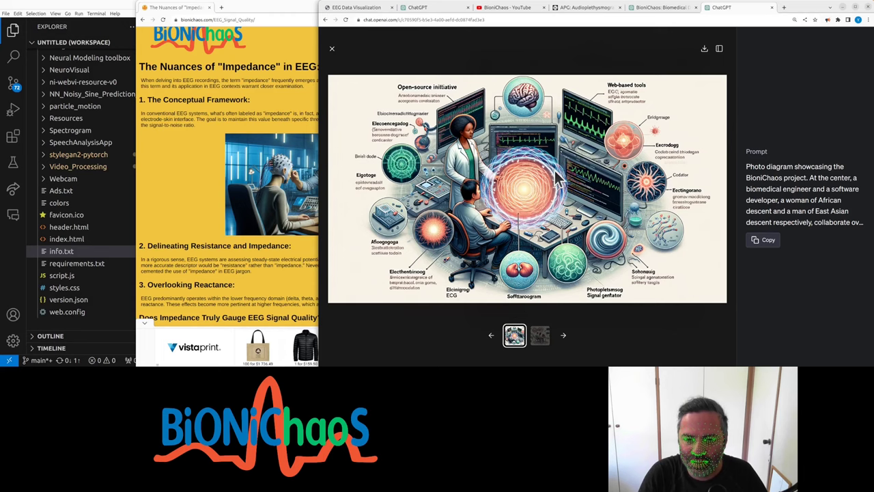
Flip between both diagrams in the viewer, close it, and highlight the DNA helix mention.
{"action": "key", "text": "Right"}
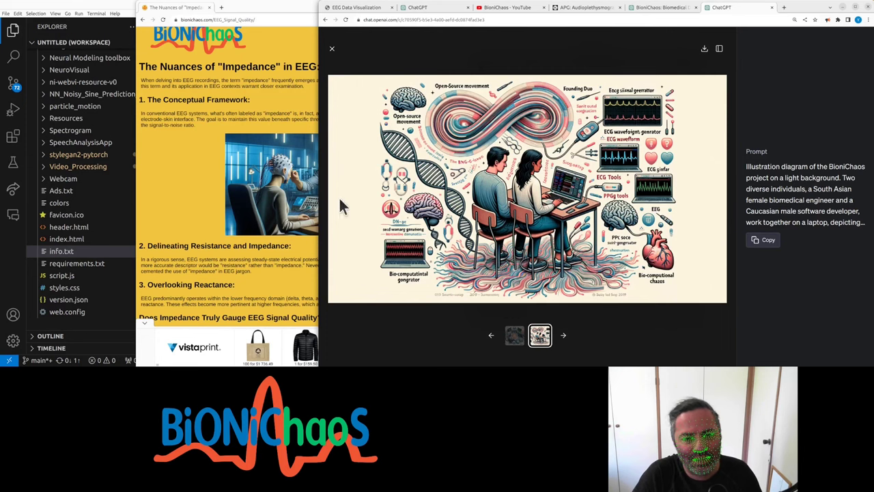
{"action": "left_click_drag", "start_coordinate": [319, 202], "coordinate": [505, 199]}
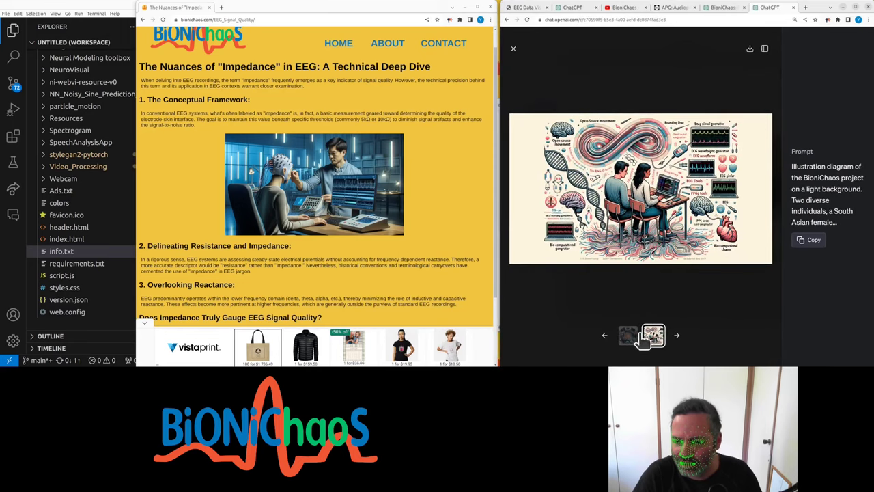
{"action": "left_click", "coordinate": [606, 335]}
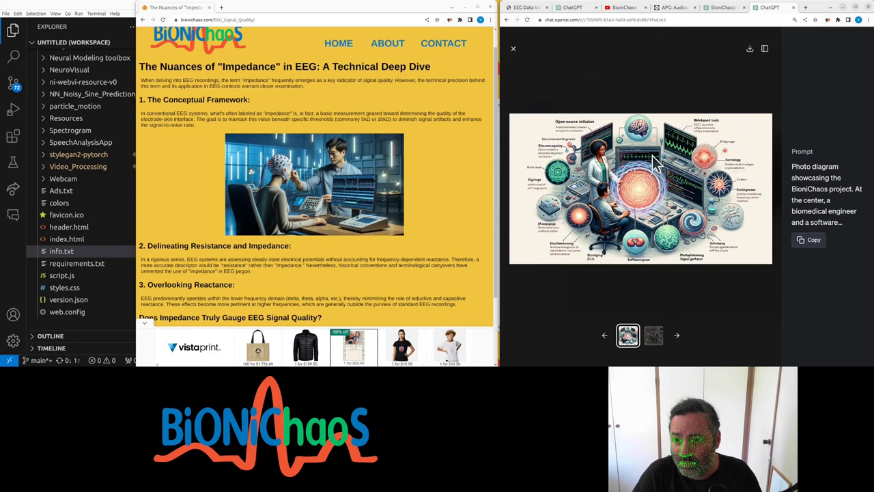
{"action": "key", "text": "Escape"}
{"action": "left_click_drag", "start_coordinate": [688, 243], "coordinate": [703, 246]}
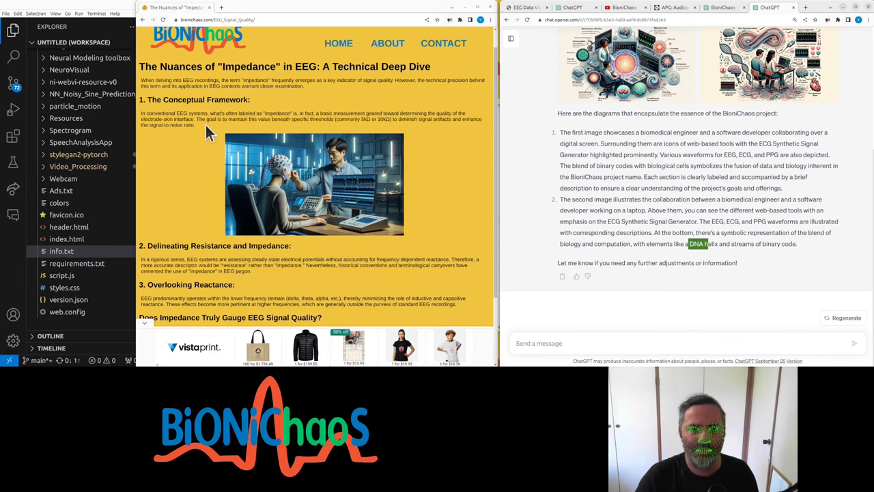
Request 'no DNA, more ECG and EEG, more brains and hearts' and enlarge the first result.
{"action": "left_click", "coordinate": [198, 41]}
{"action": "type", "text": "D"}
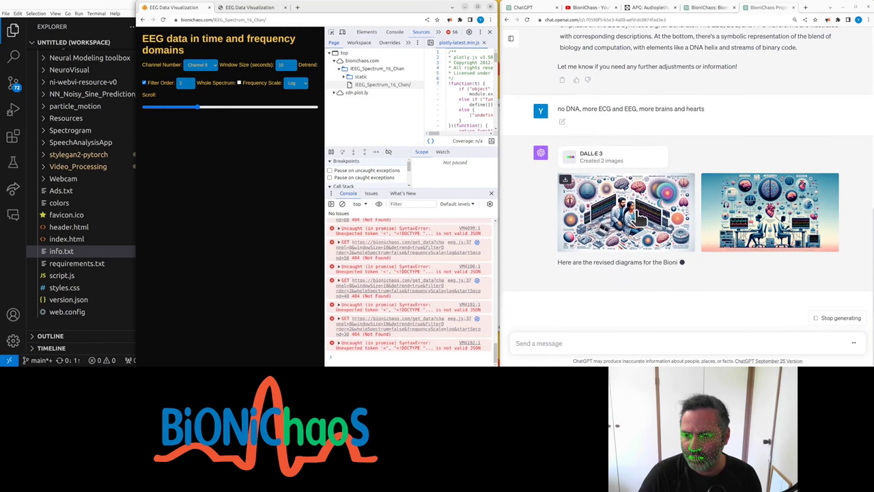
{"action": "left_click", "coordinate": [665, 239]}
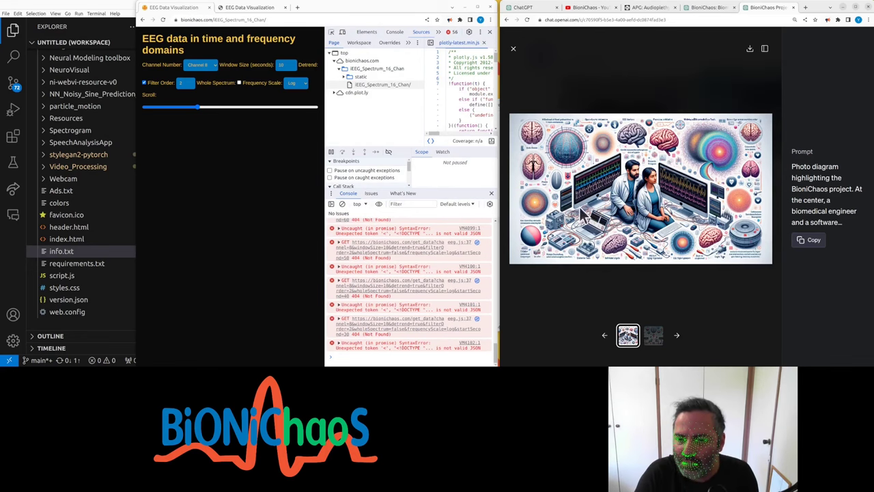
Widen the ChatGPT window leftward so the revised brains-and-hearts diagram displays larger.
{"action": "left_click_drag", "start_coordinate": [502, 198], "coordinate": [304, 193]}
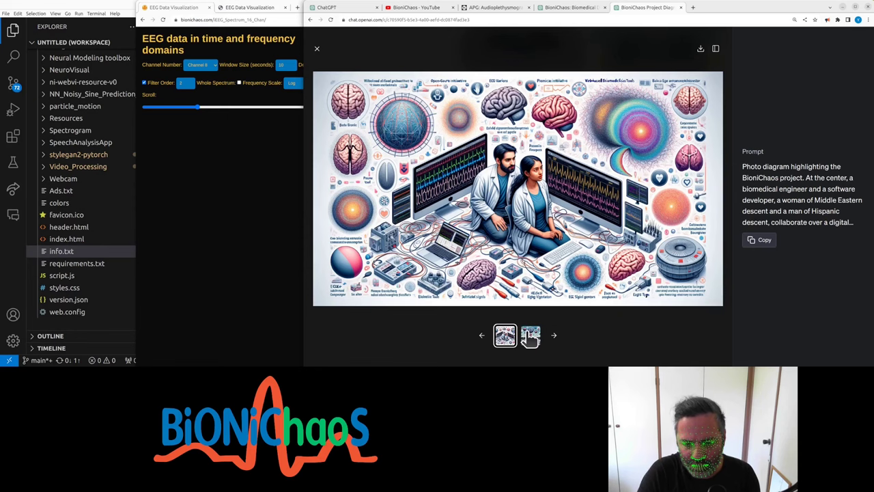
Show the second revised diagram, brains, hearts and EEG screens on soft blue, in the viewer.
{"action": "left_click", "coordinate": [530, 336]}
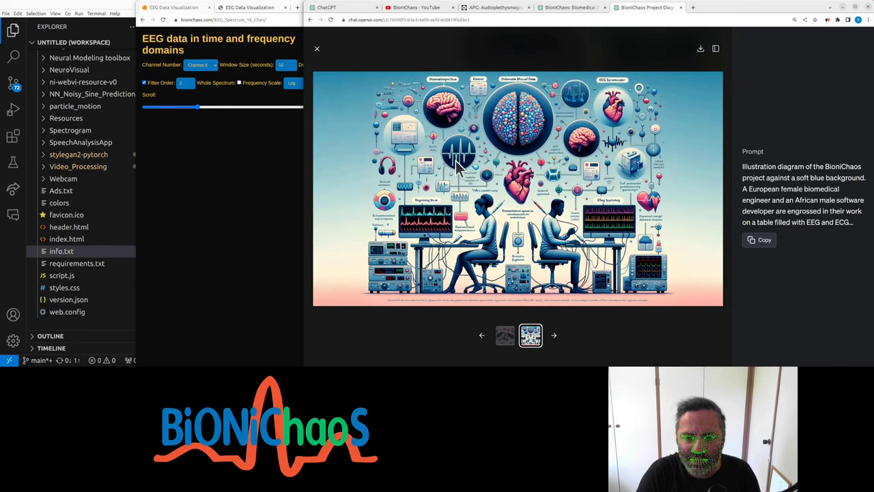
{"action": "left_click", "coordinate": [318, 49]}
{"action": "scroll", "coordinate": [515, 197], "scroll_direction": "up", "scroll_amount": 2}
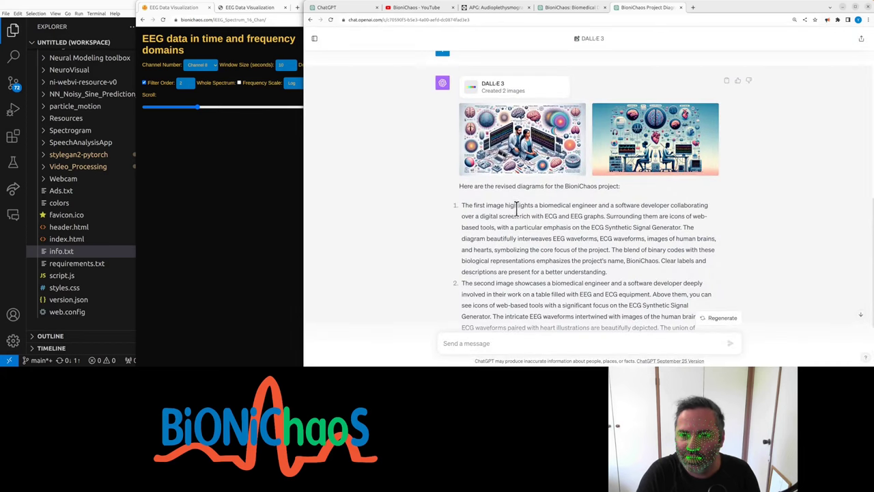
{"action": "left_click", "coordinate": [509, 162]}
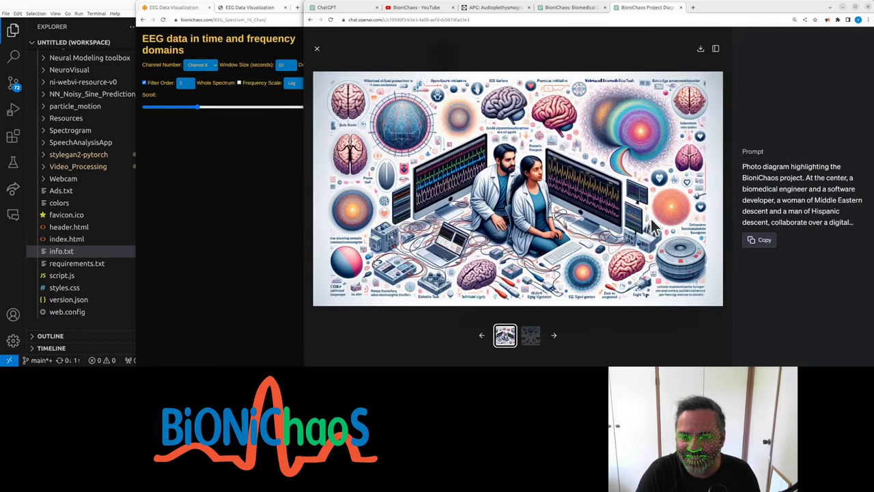
{"action": "left_click", "coordinate": [318, 51]}
{"action": "left_click_drag", "start_coordinate": [468, 204], "coordinate": [553, 205]}
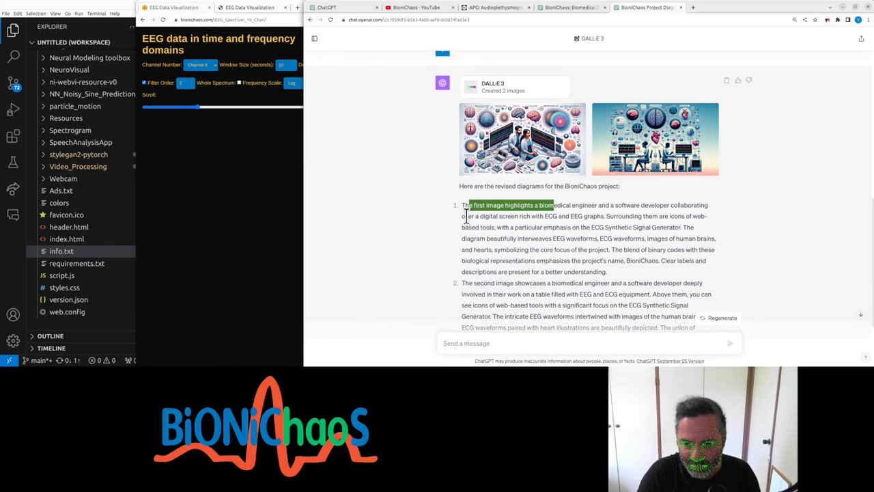
{"action": "left_click_drag", "start_coordinate": [466, 216], "coordinate": [691, 216]}
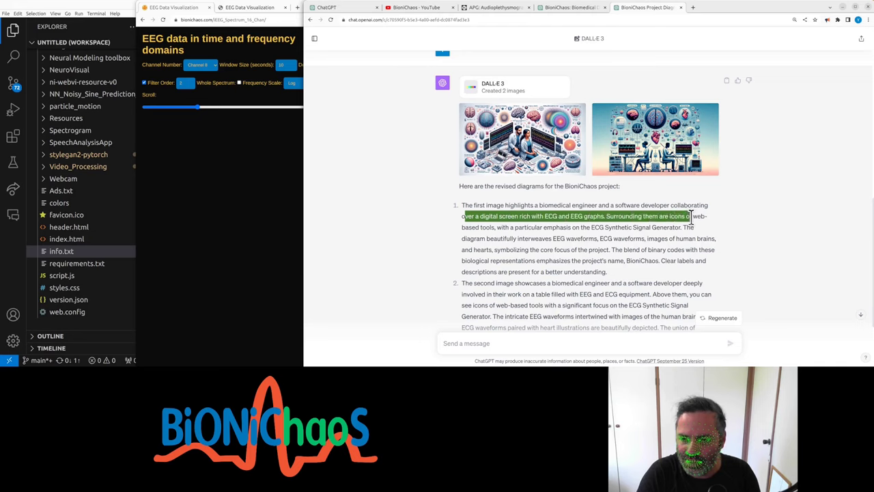
{"action": "mouse_move", "coordinate": [469, 227]}
{"action": "left_mouse_down"}
{"action": "mouse_move", "coordinate": [615, 238]}
{"action": "mouse_move", "coordinate": [708, 260]}
{"action": "mouse_move", "coordinate": [681, 263]}
{"action": "mouse_move", "coordinate": [692, 261]}
{"action": "left_mouse_up"}
{"action": "left_click", "coordinate": [681, 263]}
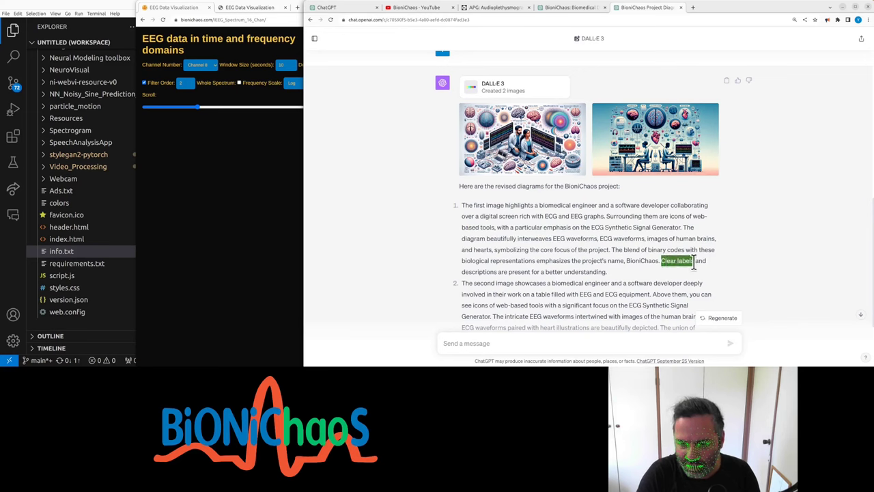
{"action": "scroll", "coordinate": [614, 252], "scroll_direction": "down", "scroll_amount": 2}
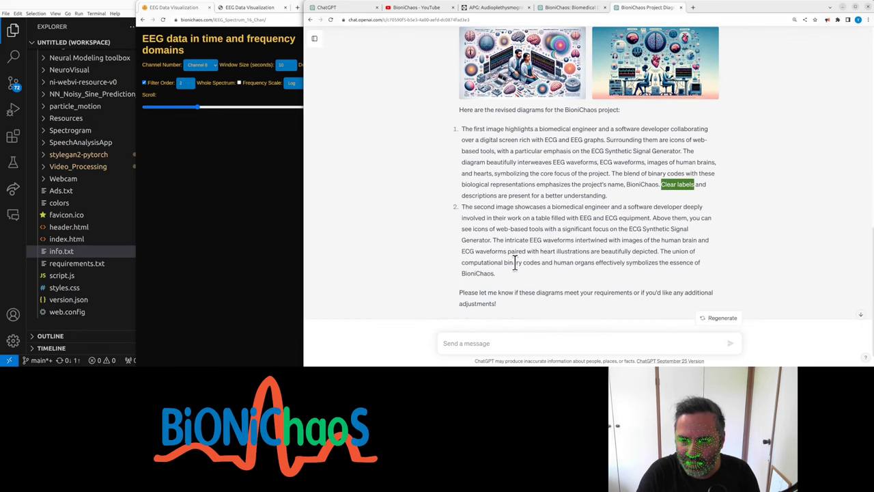
{"action": "left_click_drag", "start_coordinate": [512, 262], "coordinate": [585, 263]}
{"action": "scroll", "coordinate": [578, 240], "scroll_direction": "down", "scroll_amount": 1}
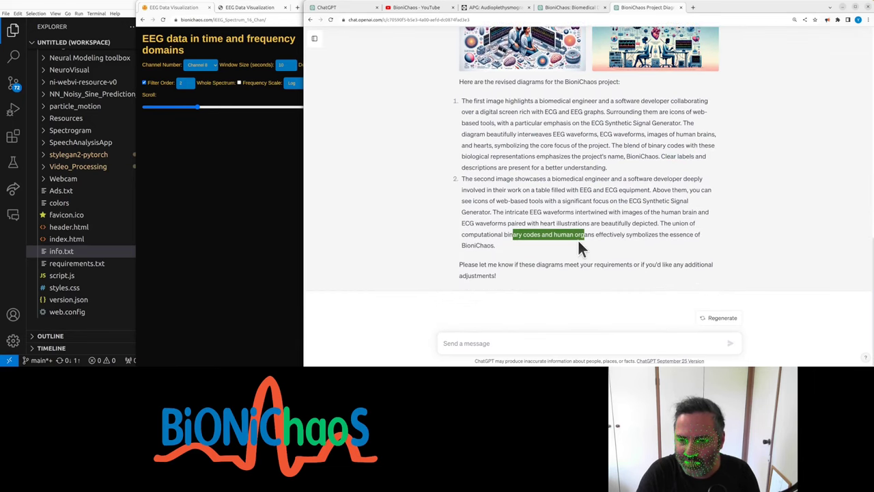
{"action": "left_click", "coordinate": [498, 337]}
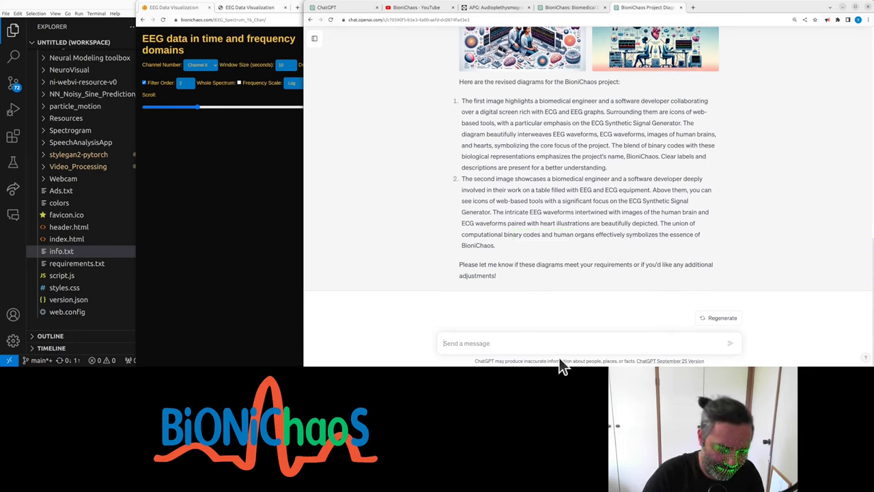
Ask ChatGPT 'what does the text say?' about the generated diagrams.
{"action": "type", "text": "fix thr"}
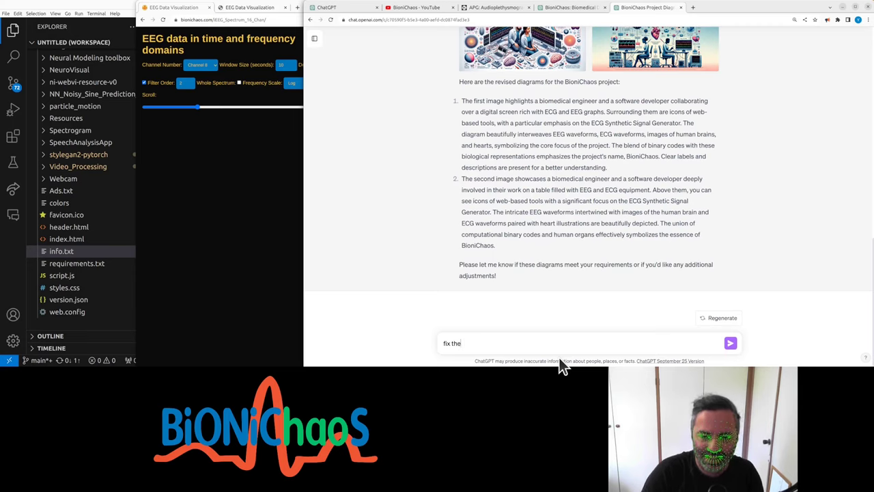
{"action": "key", "text": "BackSpace"}
{"action": "key", "text": "BackSpace"}
{"action": "key", "text": "BackSpace"}
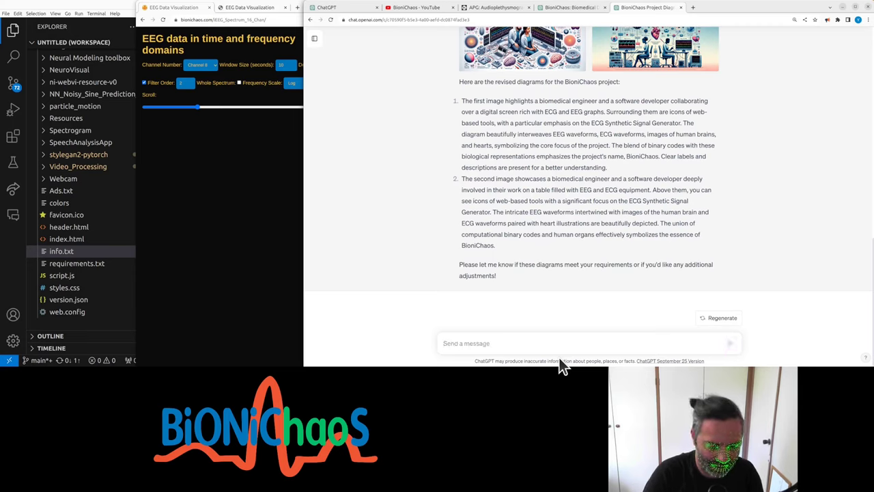
{"action": "type", "text": "what does the text"}
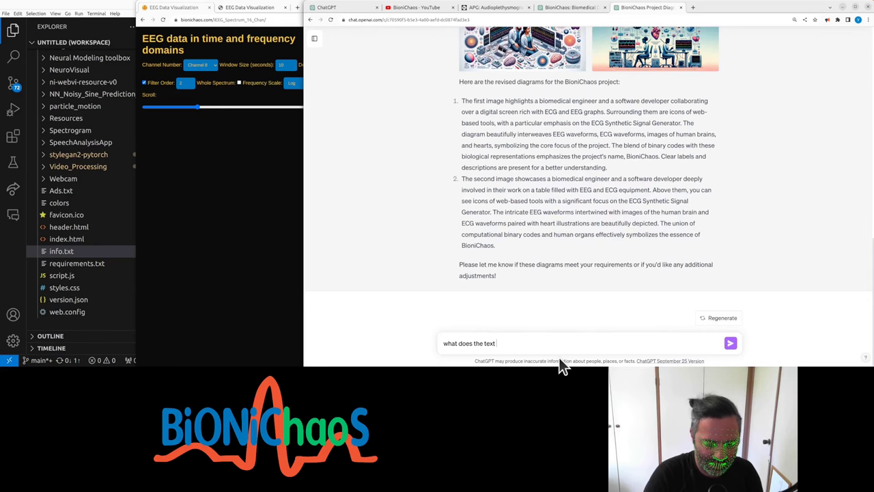
{"action": "type", "text": "say"}
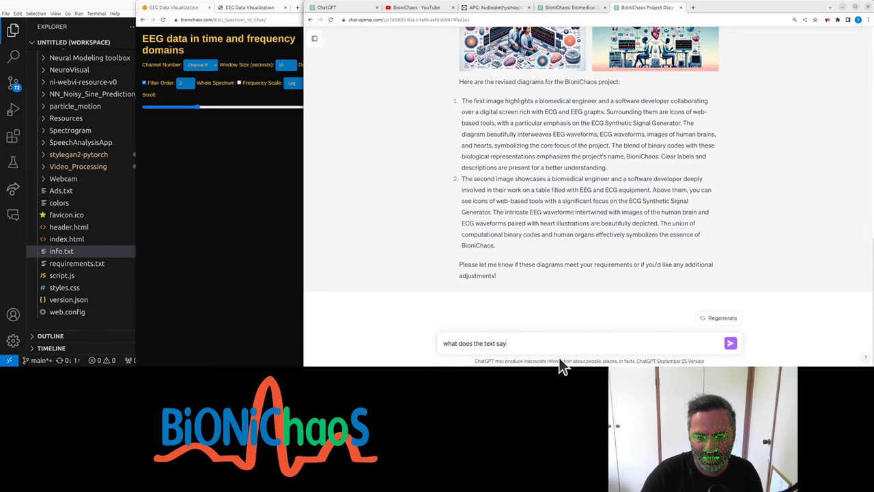
{"action": "type", "text": "?"}
{"action": "key", "text": "Return"}
Reply to ChatGPT that the text is incorrect.
{"action": "left_click_drag", "start_coordinate": [303, 135], "coordinate": [470, 134]}
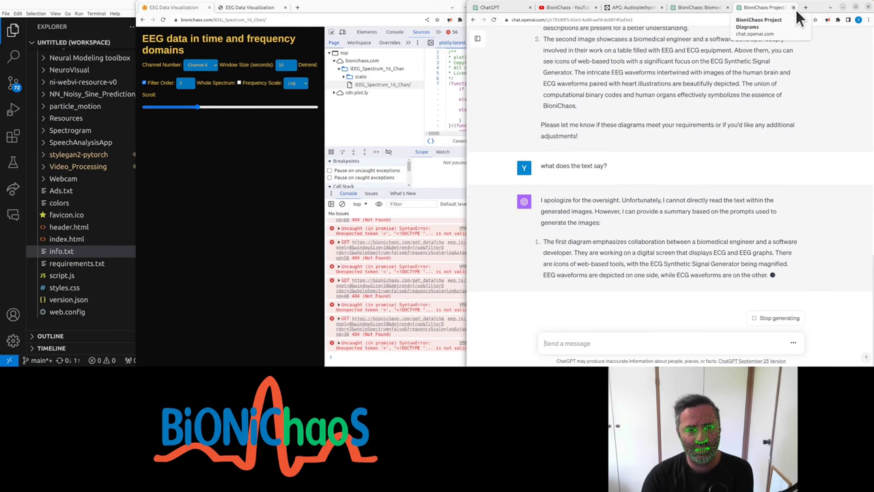
{"action": "type", "text": "the te"}
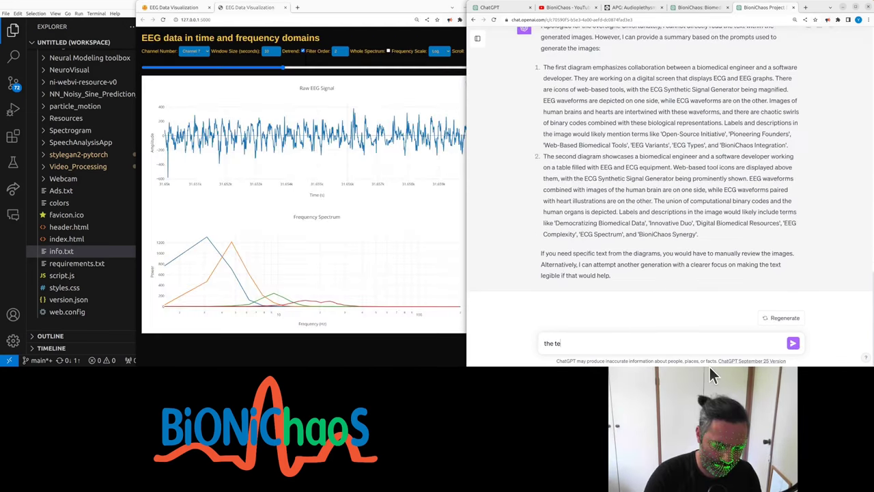
{"action": "type", "text": "xt is"}
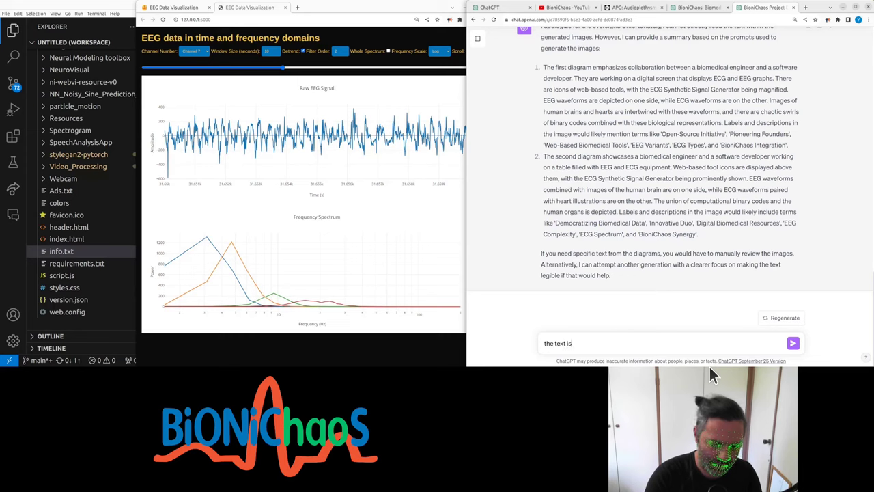
{"action": "type", "text": " inco"}
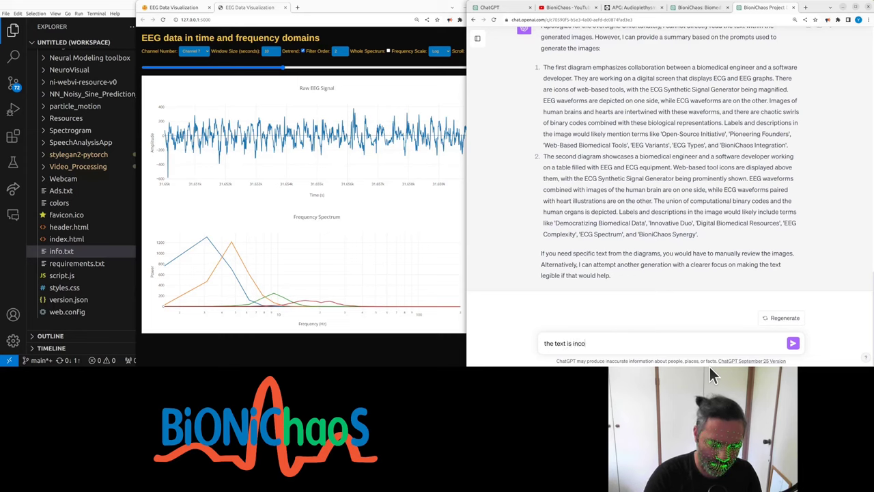
{"action": "type", "text": "rrect"}
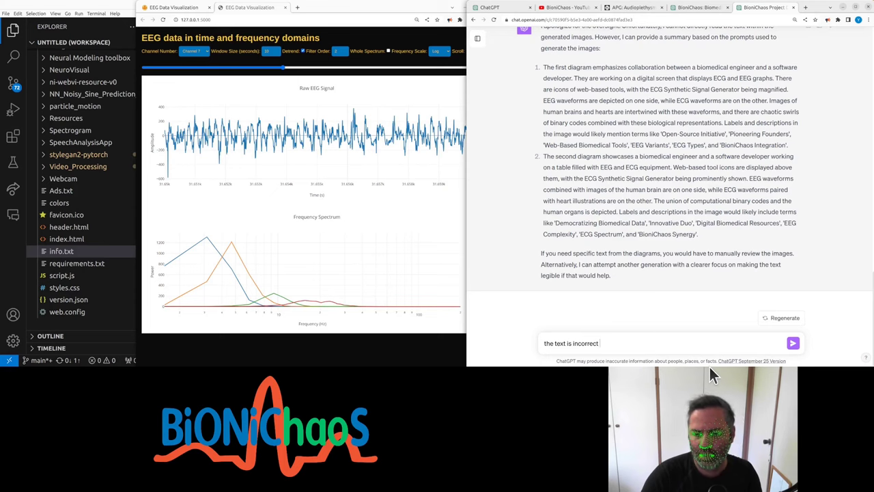
{"action": "key", "text": "Return"}
{"action": "left_click", "coordinate": [499, 8]}
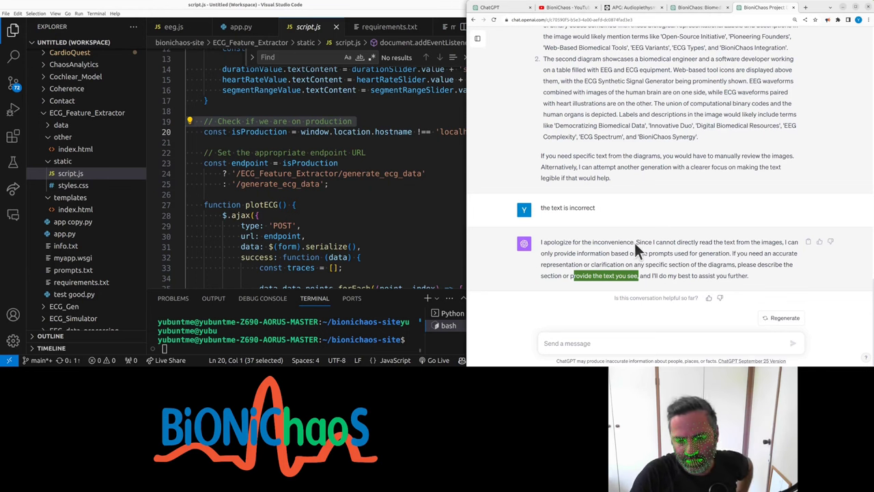
Scroll back through the chat to review the earlier generated diagrams.
{"action": "scroll", "coordinate": [635, 210], "scroll_direction": "up", "scroll_amount": 5}
{"action": "scroll", "coordinate": [629, 215], "scroll_direction": "up", "scroll_amount": 3}
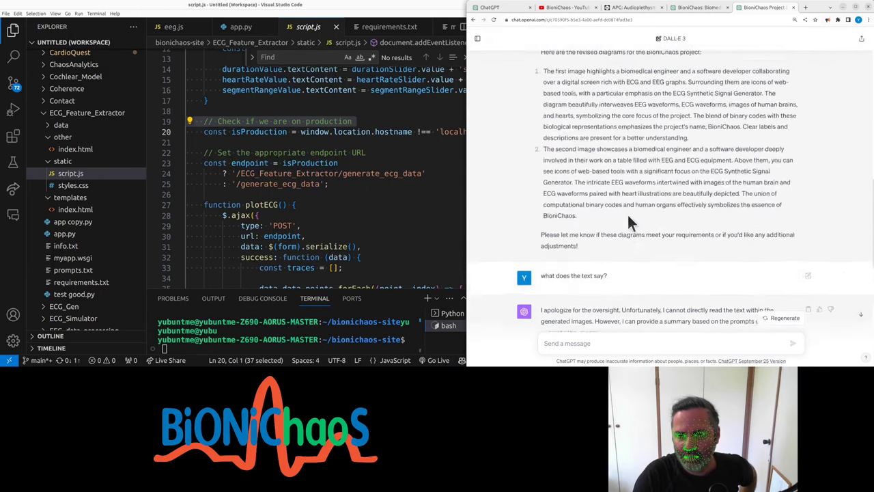
{"action": "scroll", "coordinate": [626, 212], "scroll_direction": "up", "scroll_amount": 3}
{"action": "scroll", "coordinate": [631, 216], "scroll_direction": "up", "scroll_amount": 1}
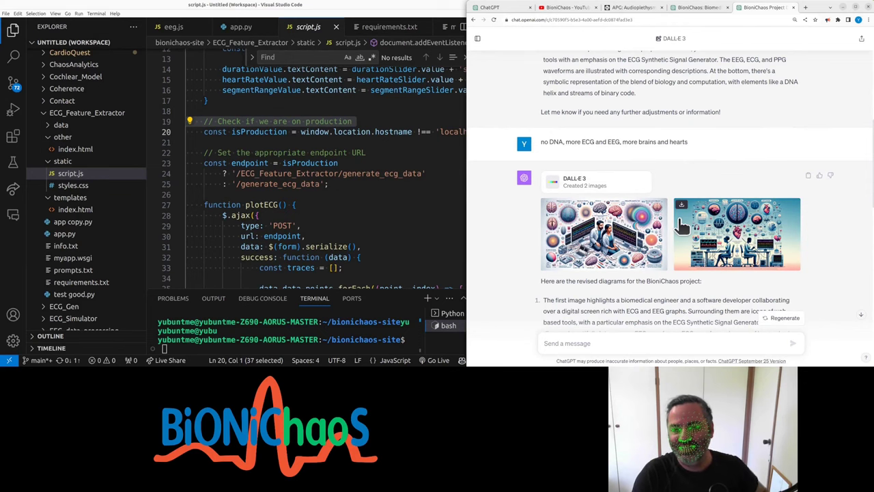
{"action": "mouse_move", "coordinate": [604, 233]}
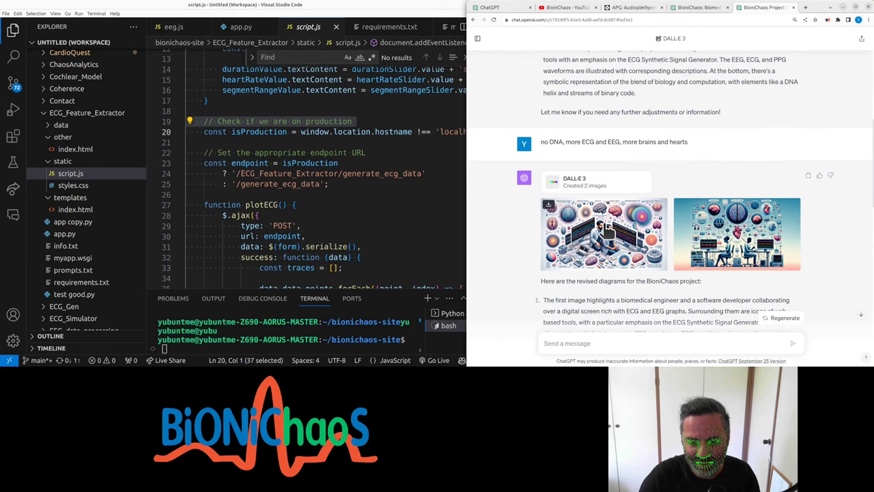
{"action": "scroll", "coordinate": [609, 307], "scroll_direction": "down", "scroll_amount": 10}
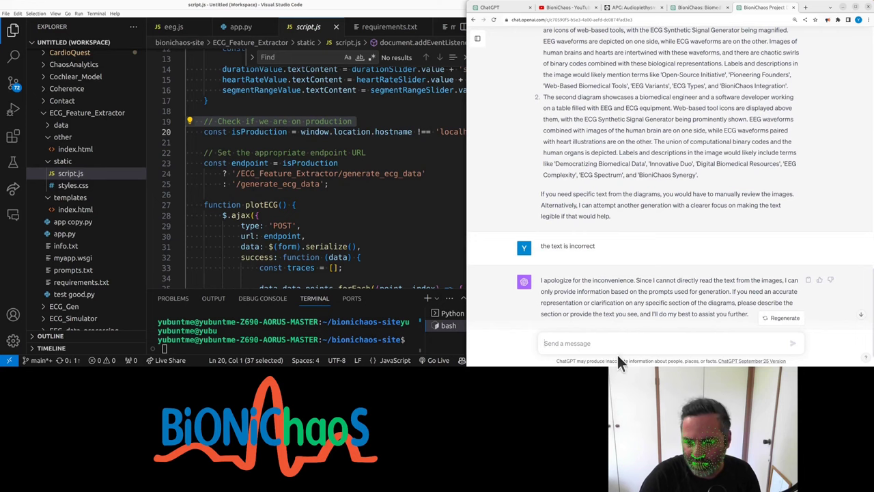
Draft a request to regenerate images without labels ('I'll add them myself'), then enlarge the first diagram.
{"action": "type", "text": "regene"}
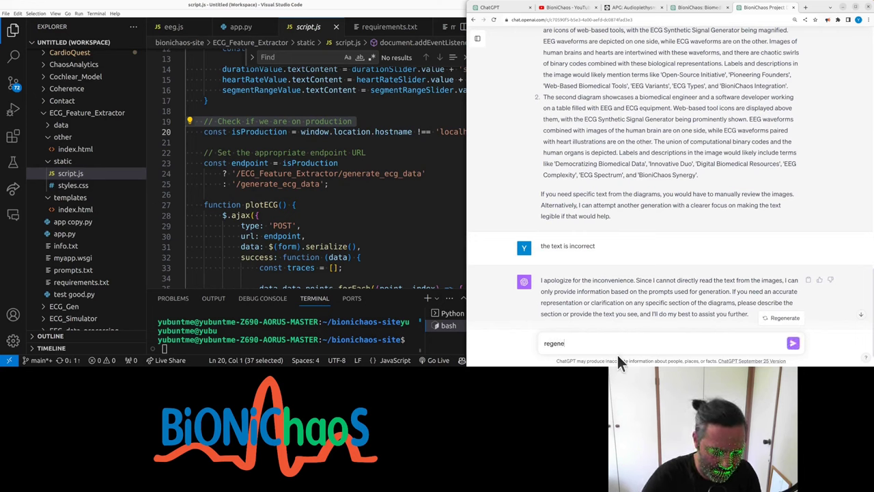
{"action": "type", "text": "rate the images withou"}
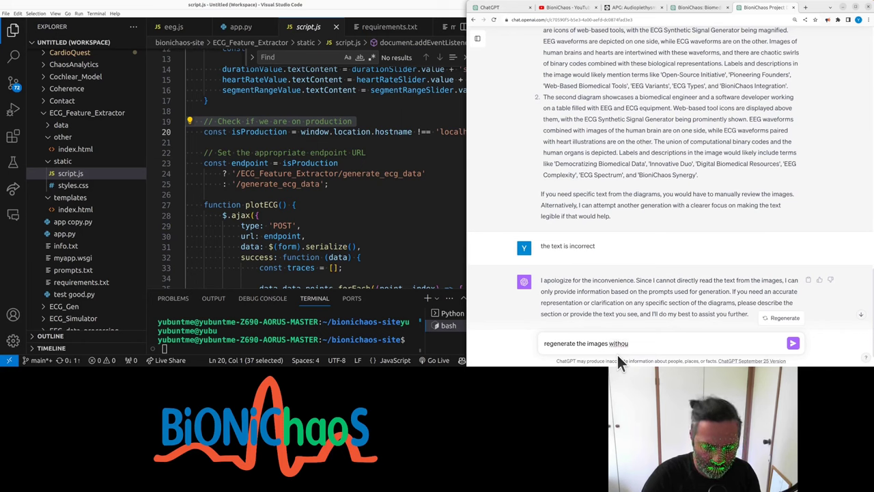
{"action": "type", "text": "t text la"}
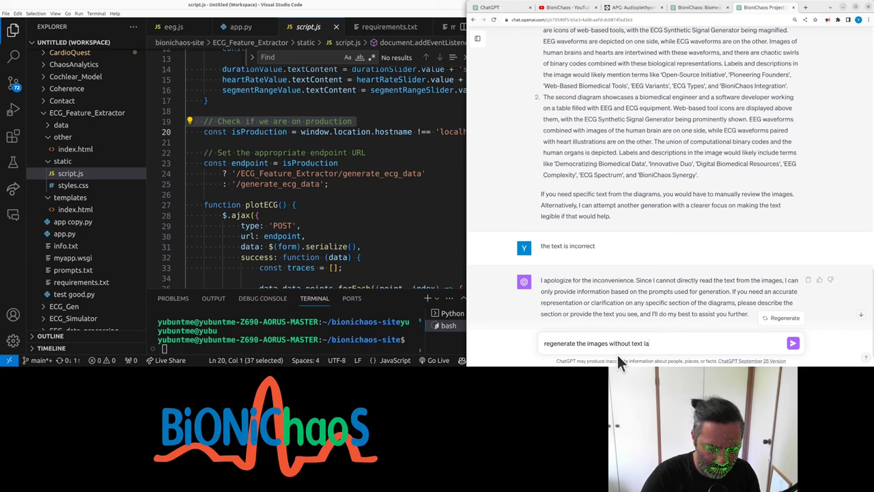
{"action": "type", "text": "bels, "}
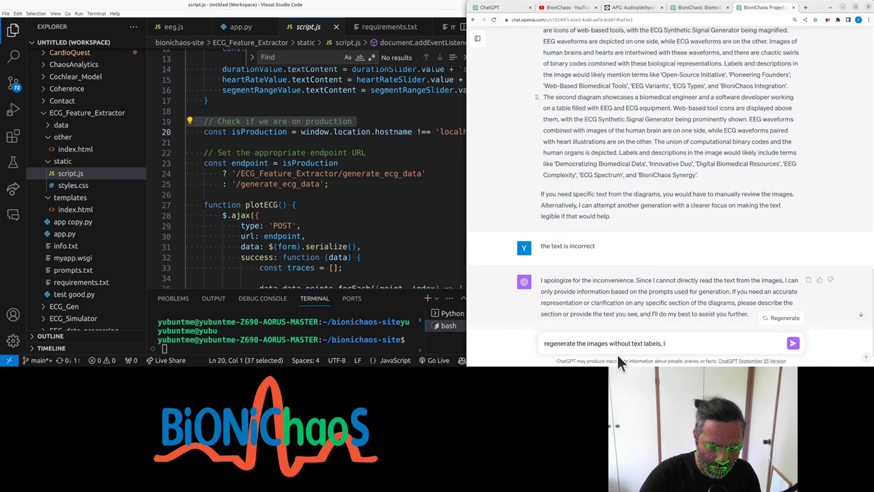
{"action": "type", "text": "I'll add"}
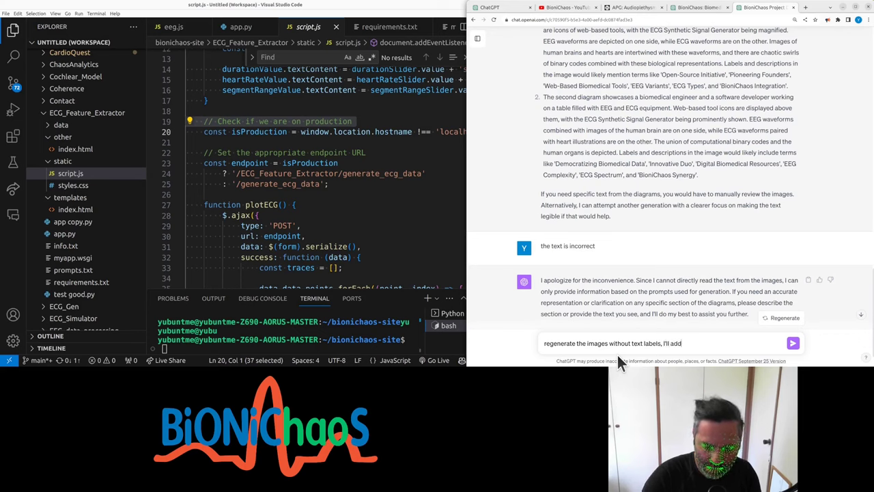
{"action": "type", "text": " them mys"}
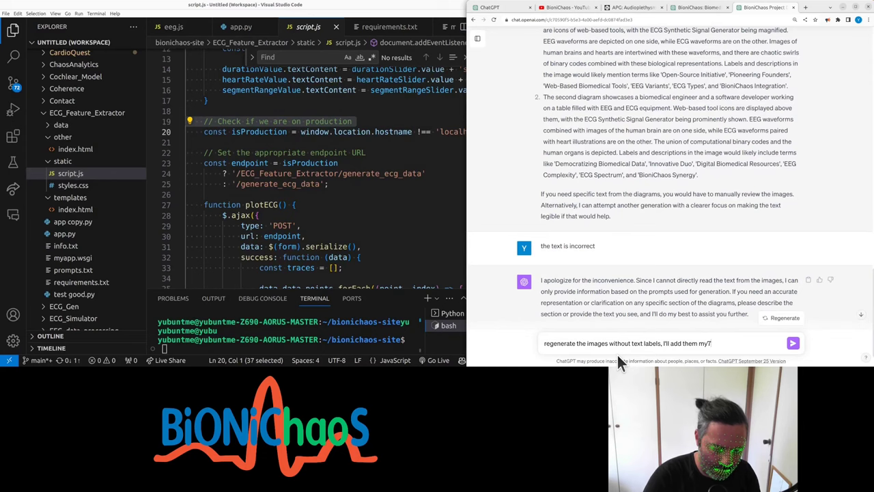
{"action": "type", "text": "7self"}
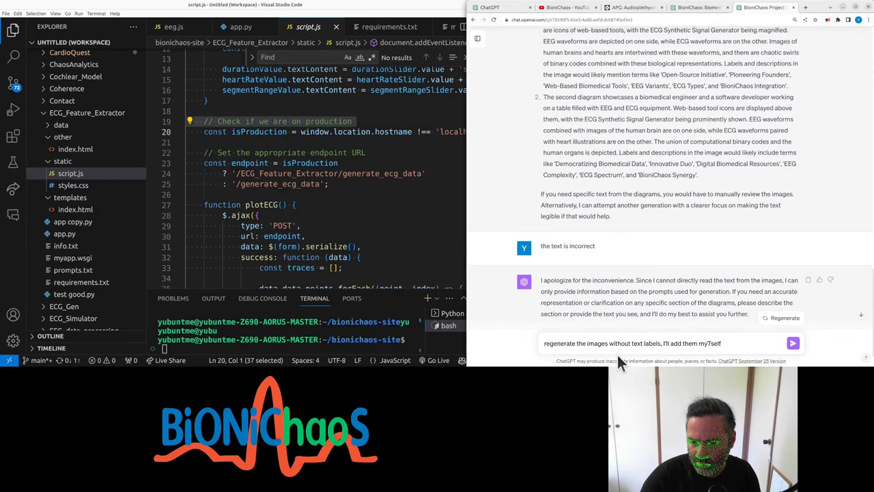
{"action": "left_click", "coordinate": [583, 174]}
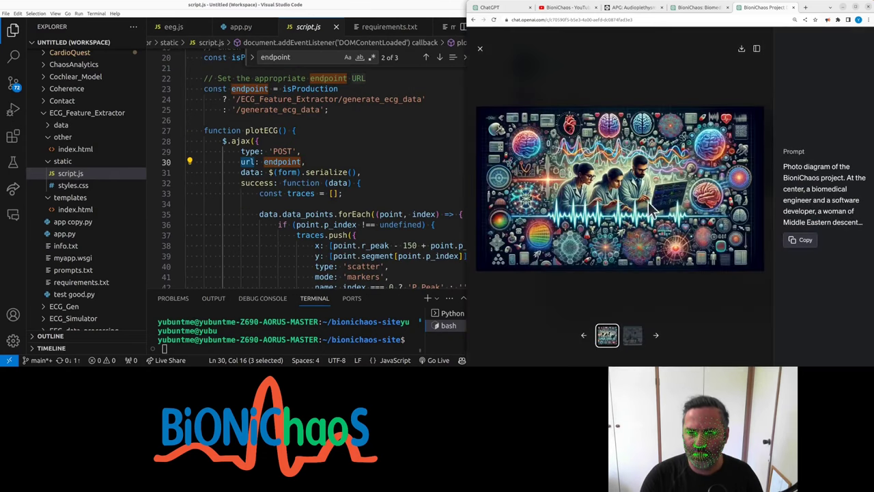